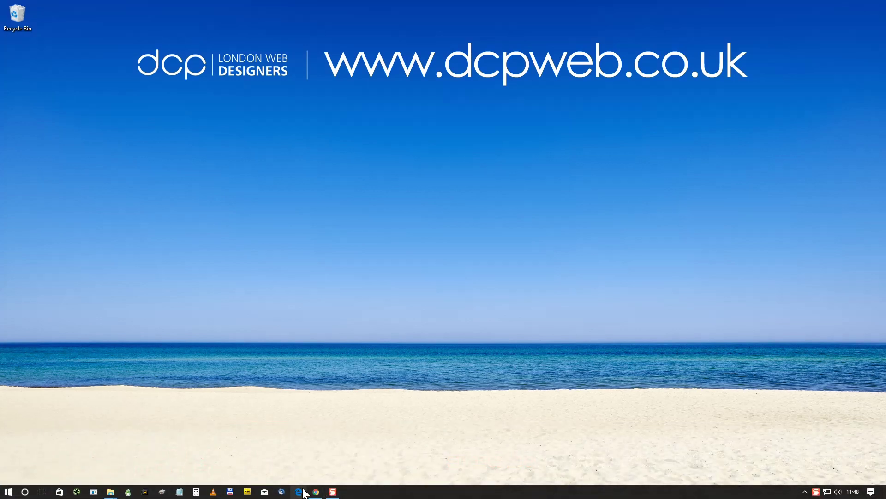
# - Bring up the DCP Web Designers Facebook page in Chrome and start uploading a video from the computer
pyautogui.click(319, 493)
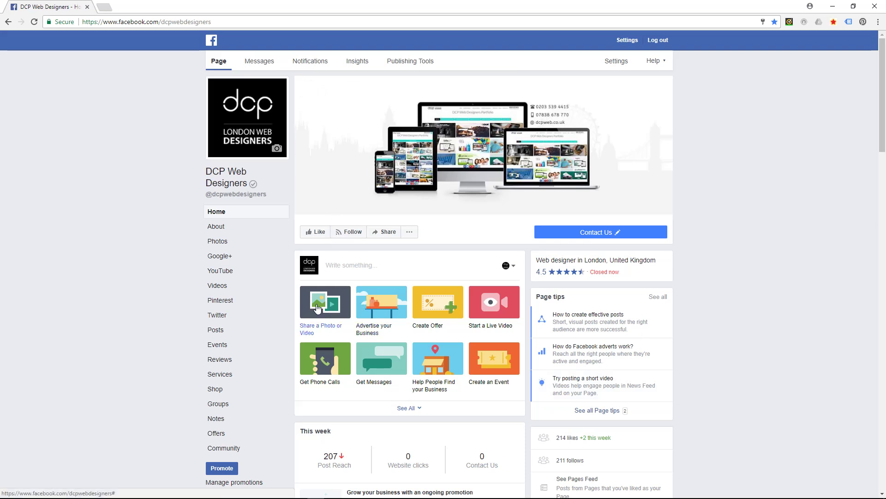
pyautogui.click(325, 314)
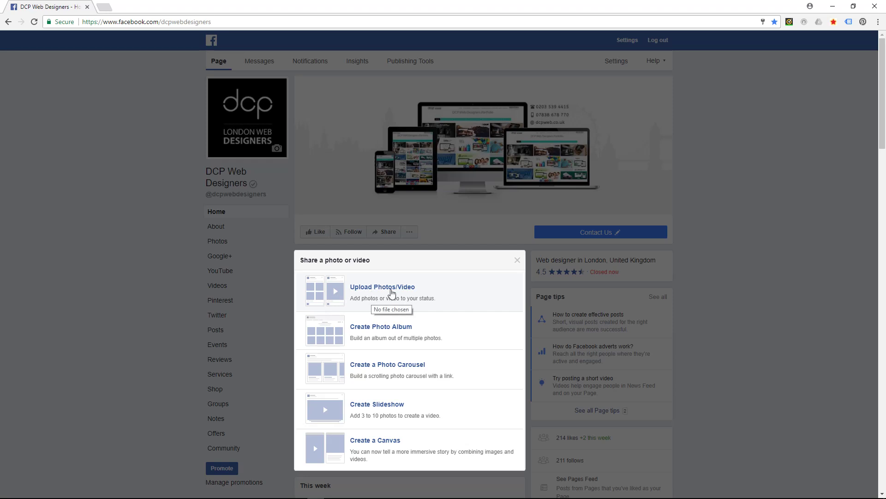
pyautogui.click(391, 290)
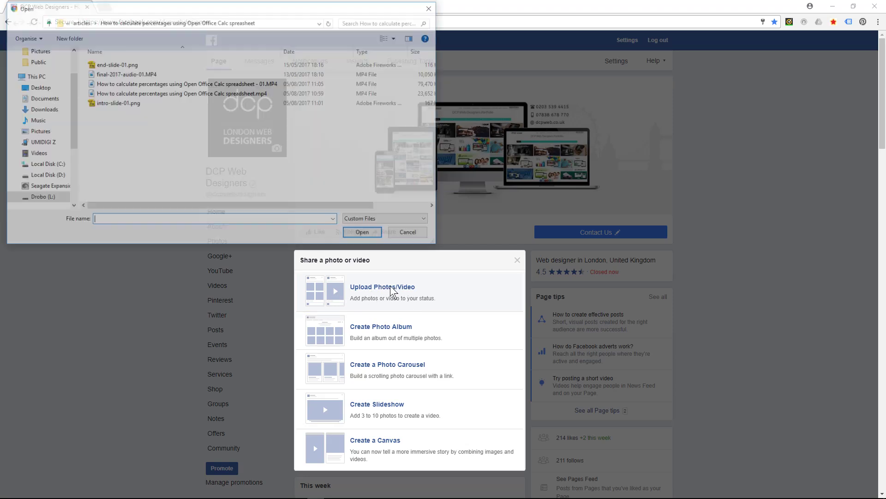
# - Choose 'How to calculate percentages using Open Office Calc spreadsheet - 01.MP4' for upload
pyautogui.click(221, 84)
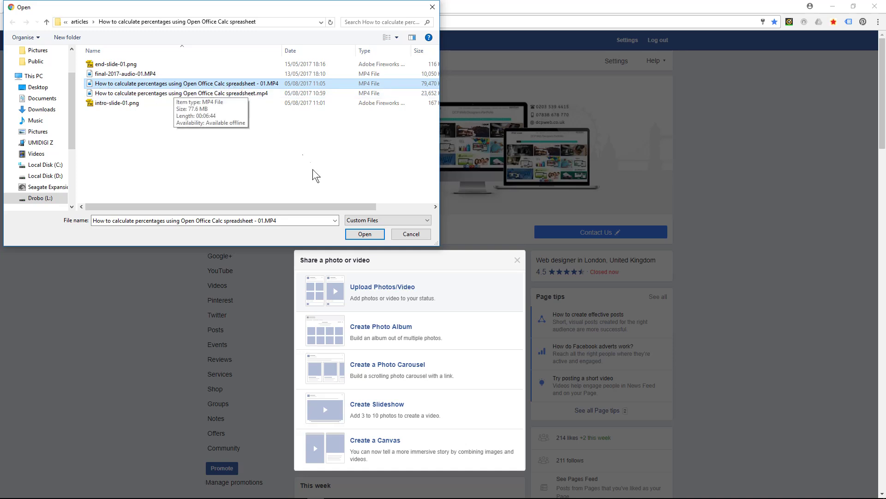
pyautogui.click(372, 237)
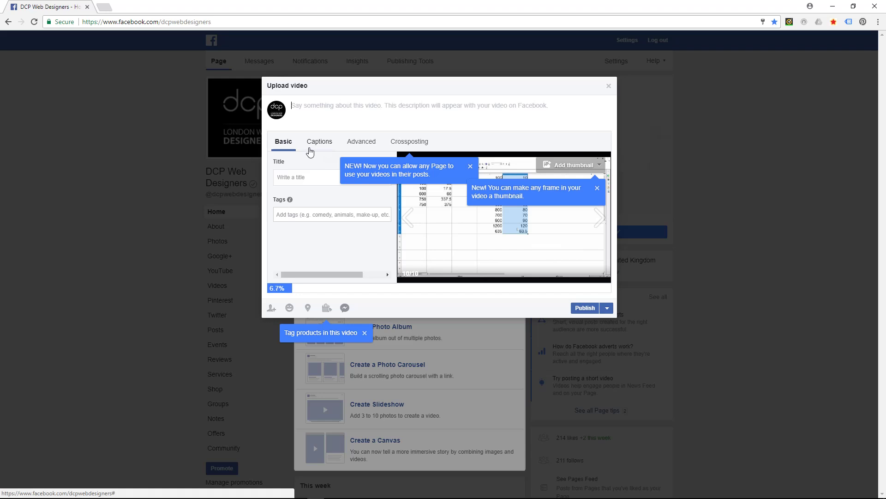
# - Paste the title 'How to calculate percentages using Open Office…' into the Title field
pyautogui.click(292, 177)
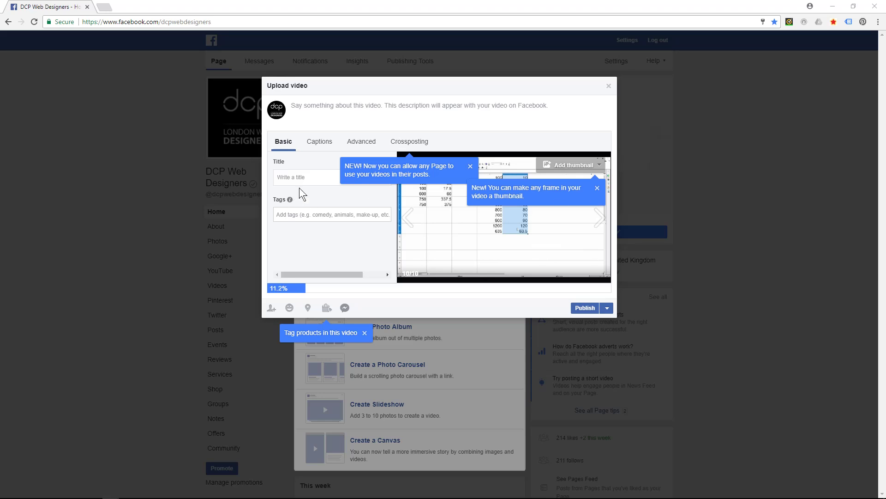
pyautogui.hotkey('ctrl', 'v')
# - Write 'In this video tutorial I will show you' plus the pasted topic, correcting 'turorial'
pyautogui.click(329, 107)
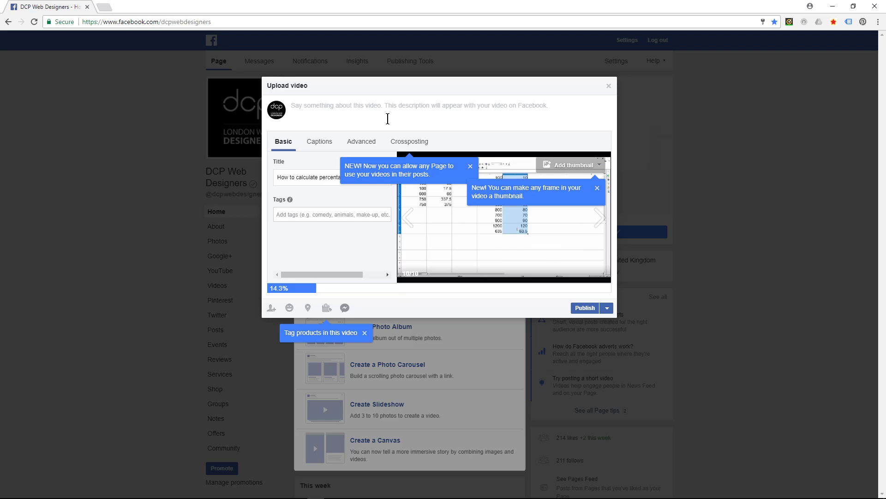
pyautogui.write('In this v')
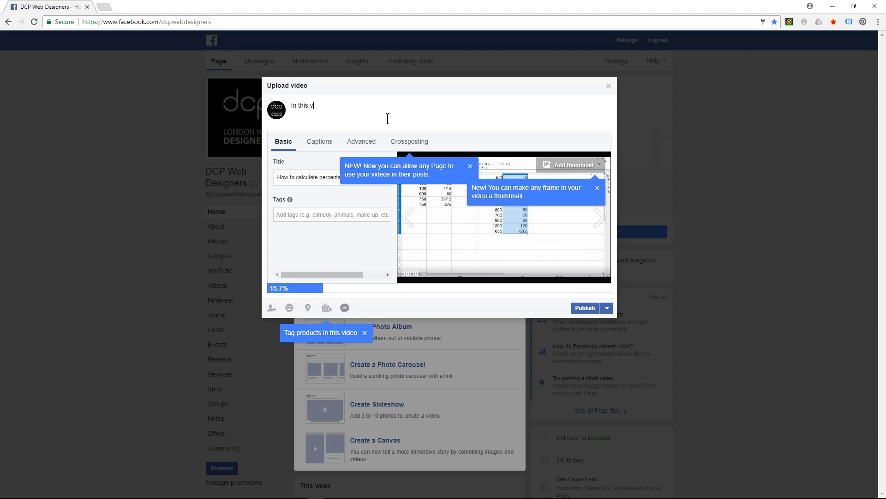
pyautogui.write('ideo turorial I will show you')
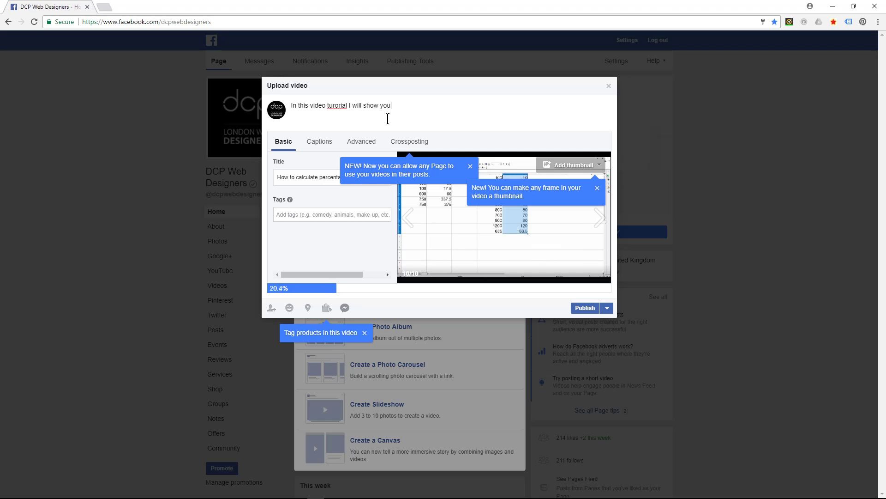
pyautogui.write('How to calculate percentages using Open Office Calc spreadsheet')
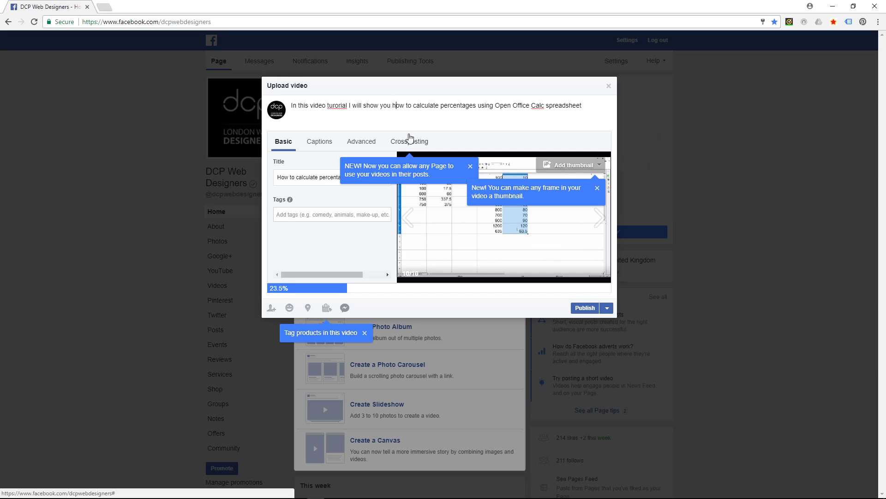
pyautogui.rightClick(342, 106)
pyautogui.click(359, 113)
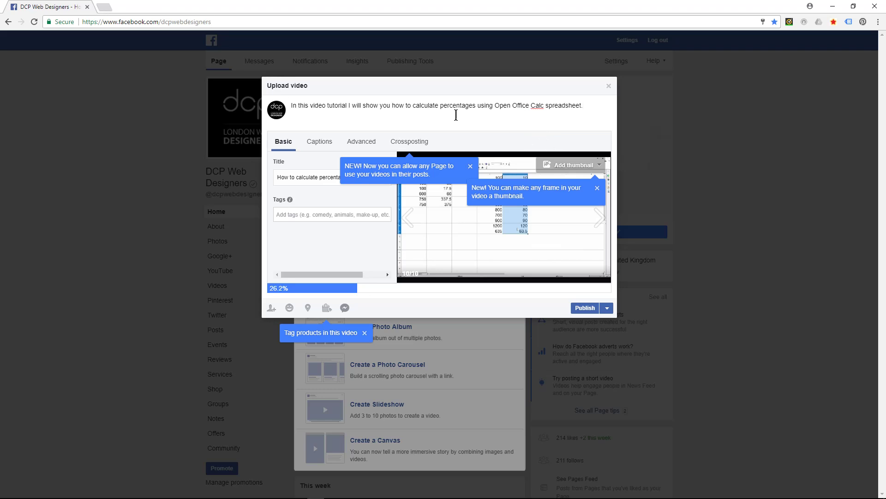
pyautogui.press('Return')
pyautogui.write('f')
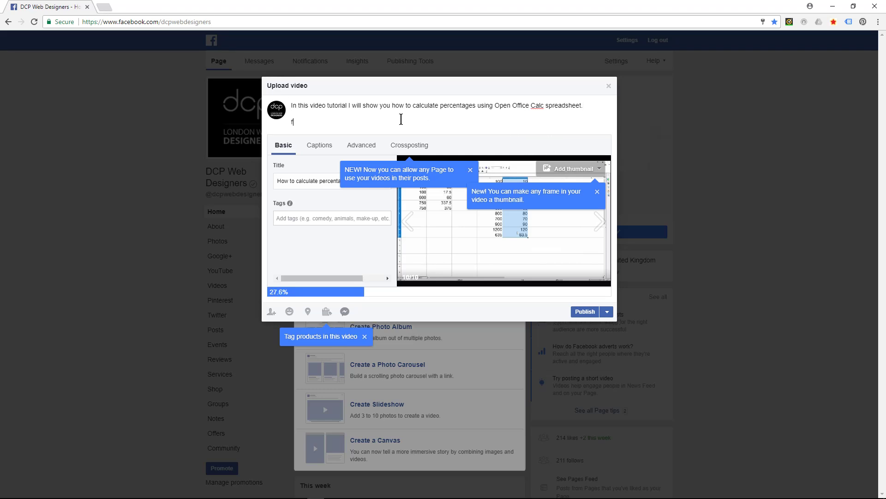
pyautogui.write('or ore more video tutorials vi')
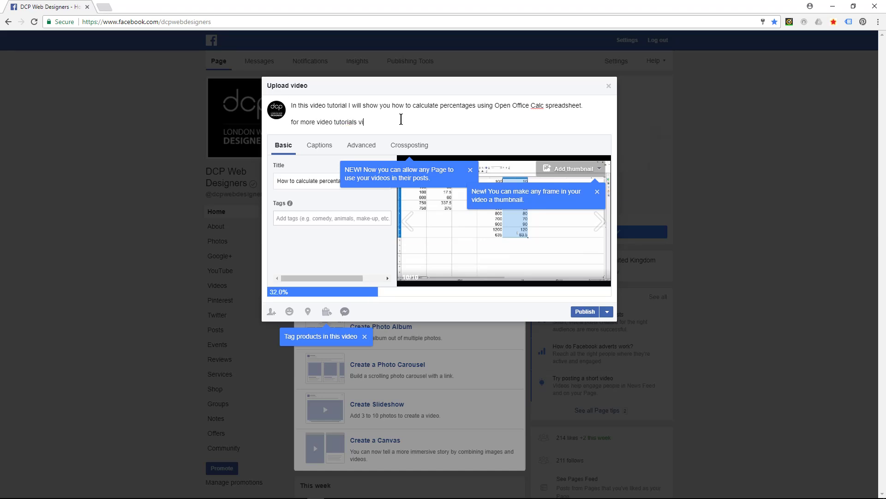
pyautogui.write('sit')
pyautogui.write(': www.dcpw')
pyautogui.write('eb.co.')
pyautogui.write('k')
pyautogui.write('k/')
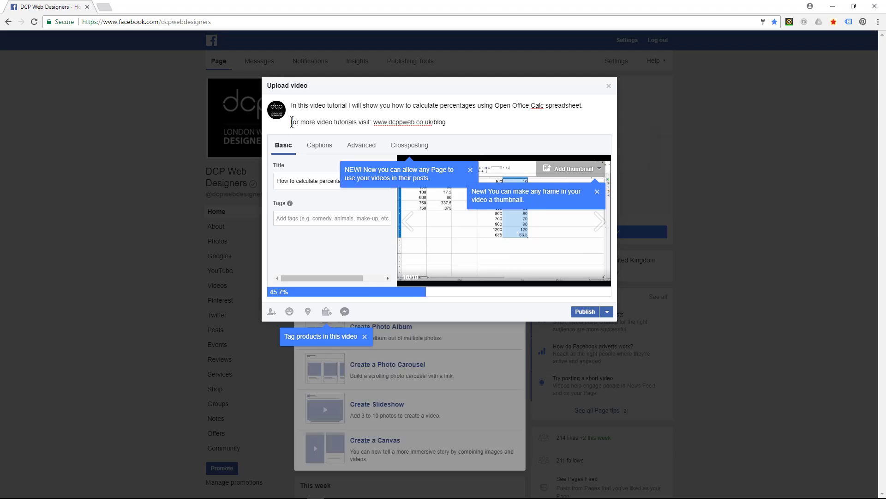
pyautogui.write('F')
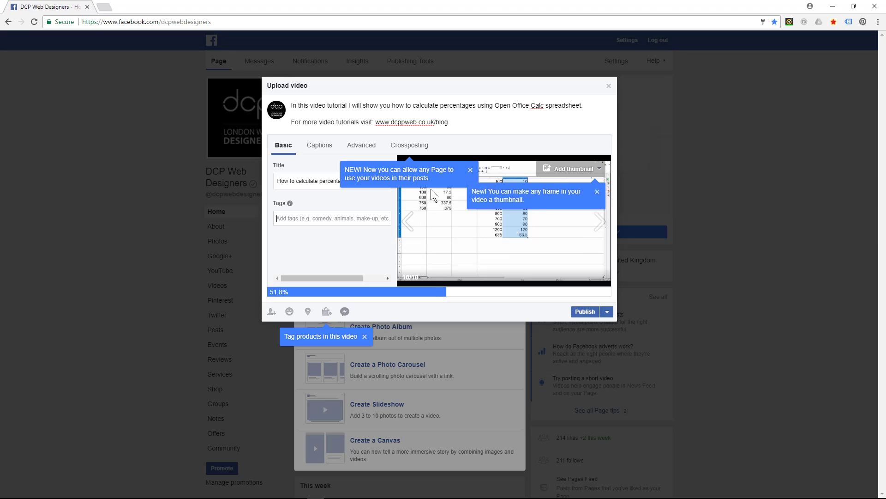
# - Dismiss the Page-sharing tip and step through thumbnail frames to a spreadsheet frame
pyautogui.click(471, 170)
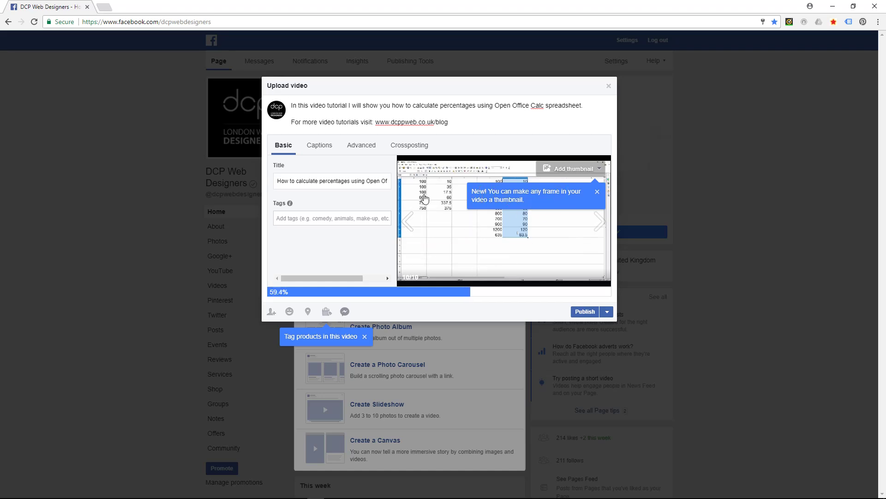
pyautogui.click(599, 222)
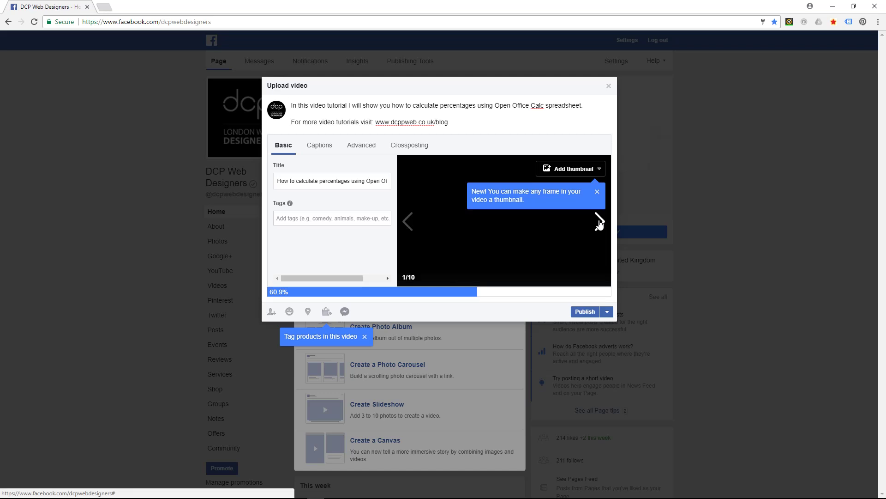
pyautogui.click(599, 220)
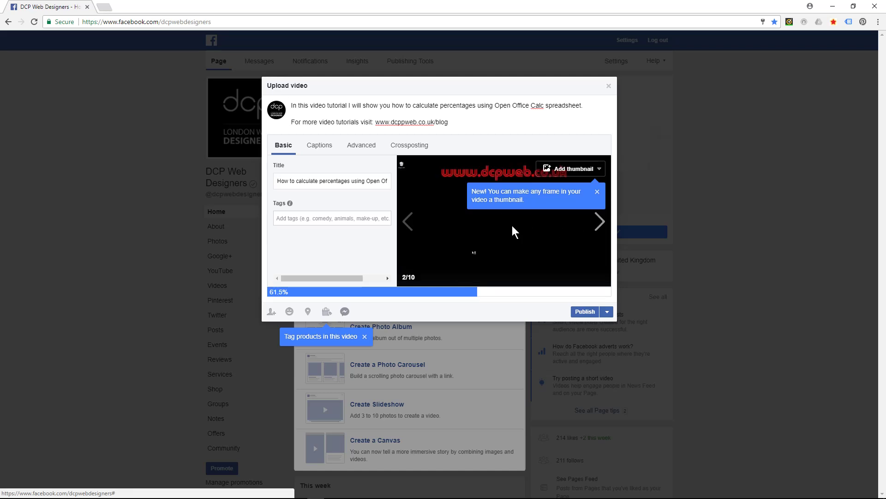
pyautogui.click(599, 221)
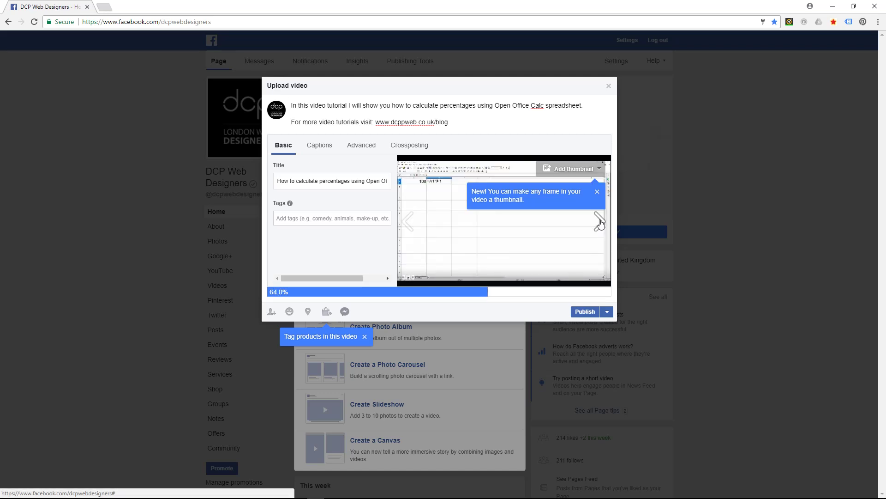
pyautogui.click(600, 221)
pyautogui.click(599, 221)
pyautogui.click(600, 220)
pyautogui.click(600, 221)
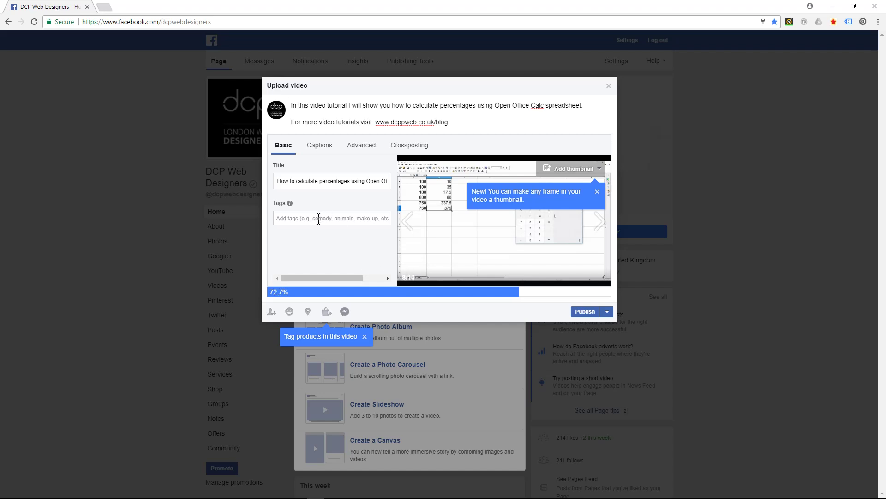
pyautogui.click(324, 218)
# - Tag the video with Business and Accounting
pyautogui.write('business')
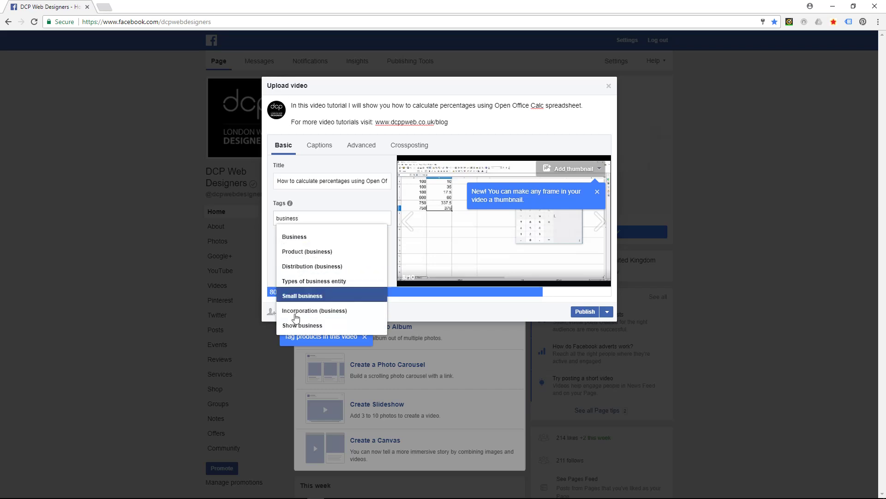
pyautogui.click(319, 235)
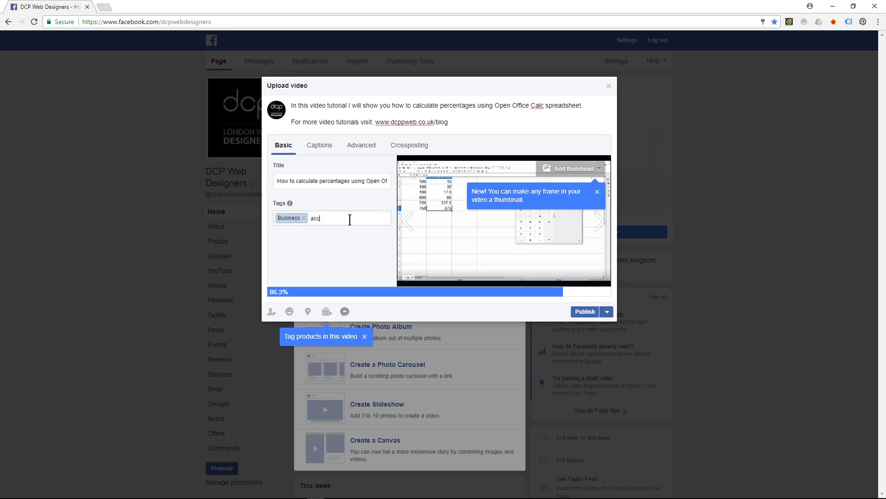
pyautogui.write('ou')
pyautogui.press('BackSpace')
pyautogui.press('BackSpace')
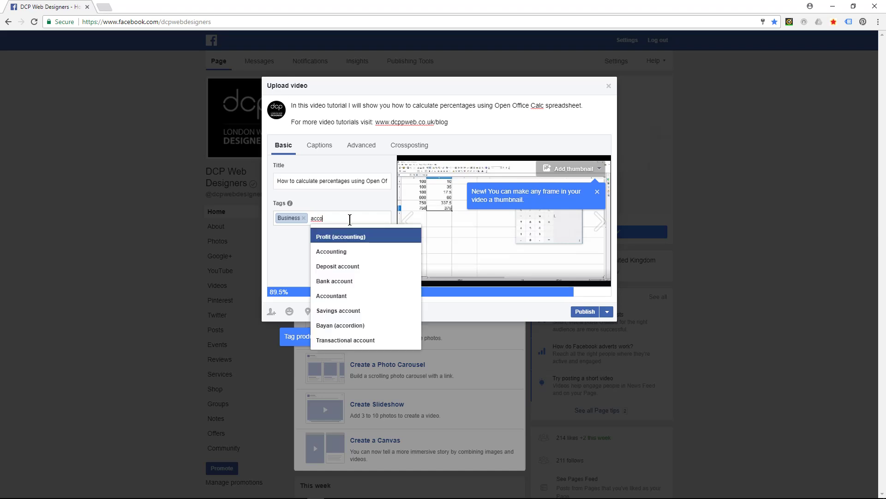
pyautogui.click(344, 251)
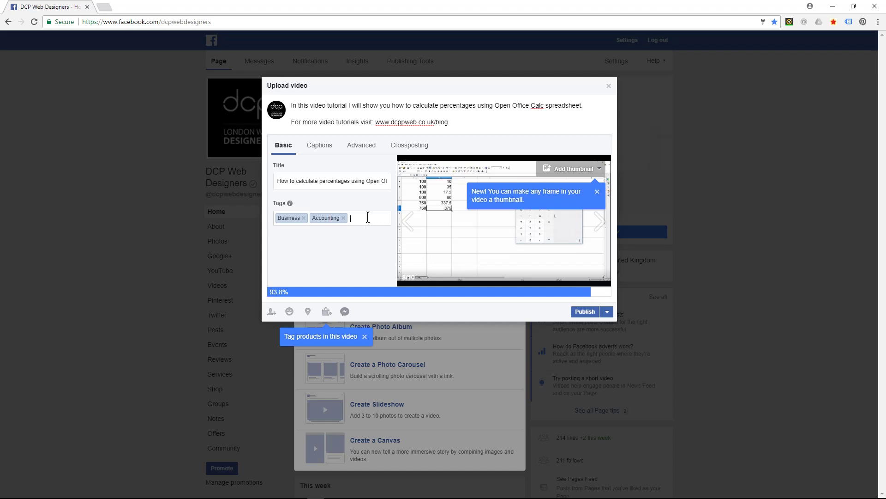
# - Add the tags Open-source software and OpenOffice.org
pyautogui.write('open')
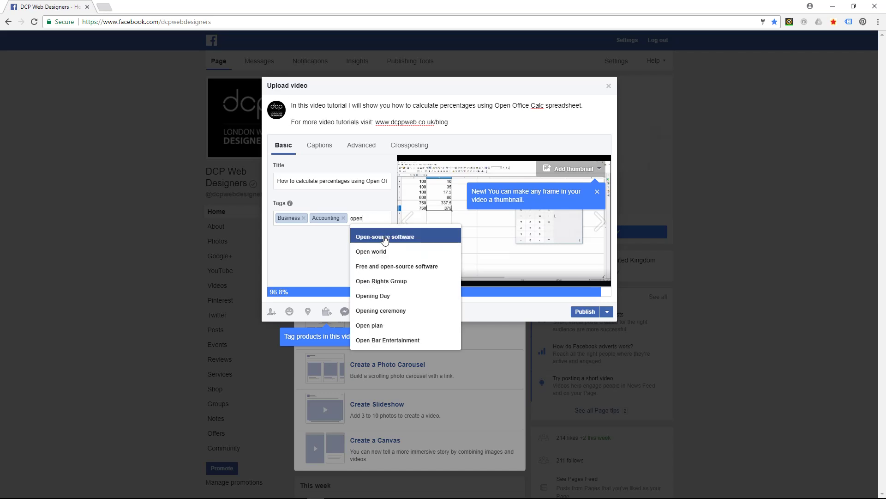
pyautogui.click(385, 237)
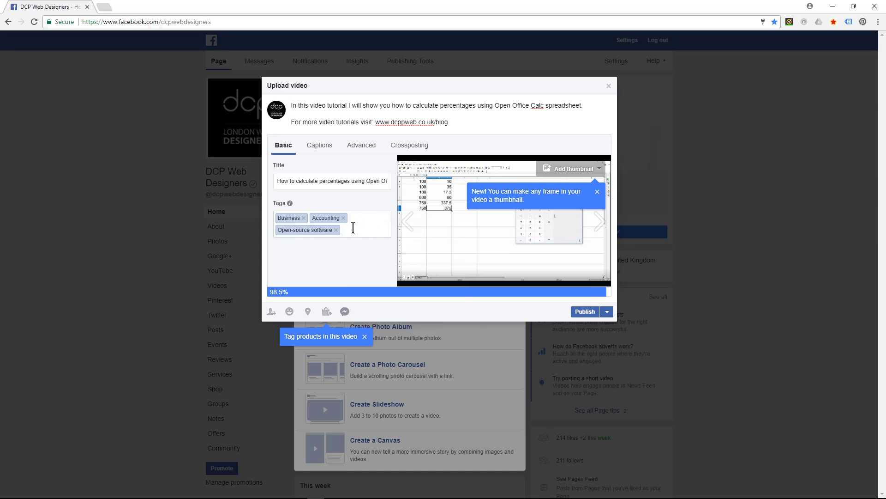
pyautogui.write('open office')
pyautogui.click(370, 249)
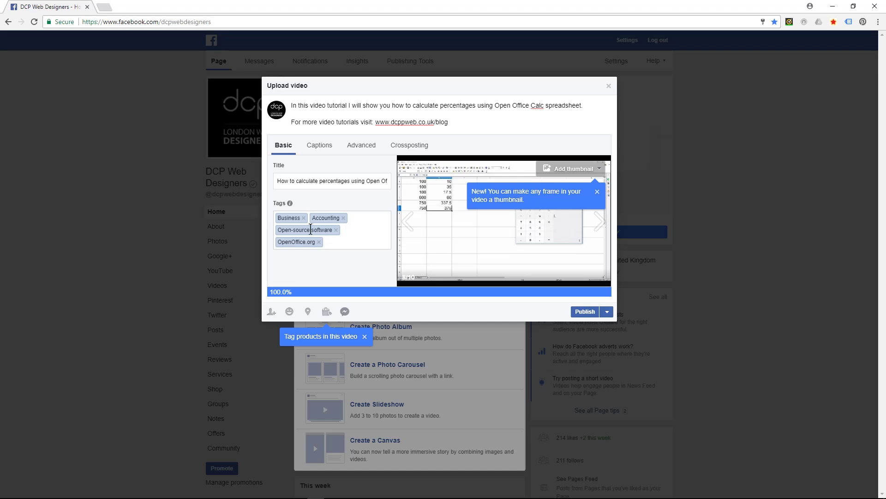
pyautogui.moveTo(305, 229); pyautogui.dragTo(315, 224)
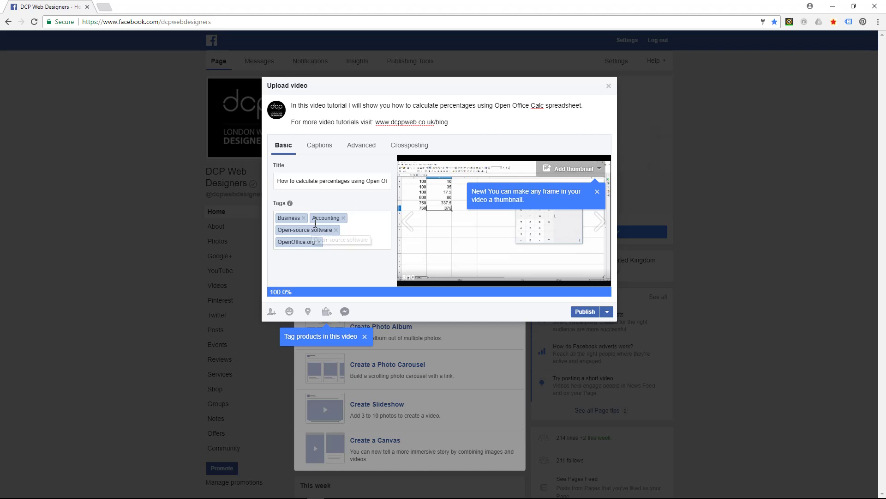
pyautogui.click(321, 147)
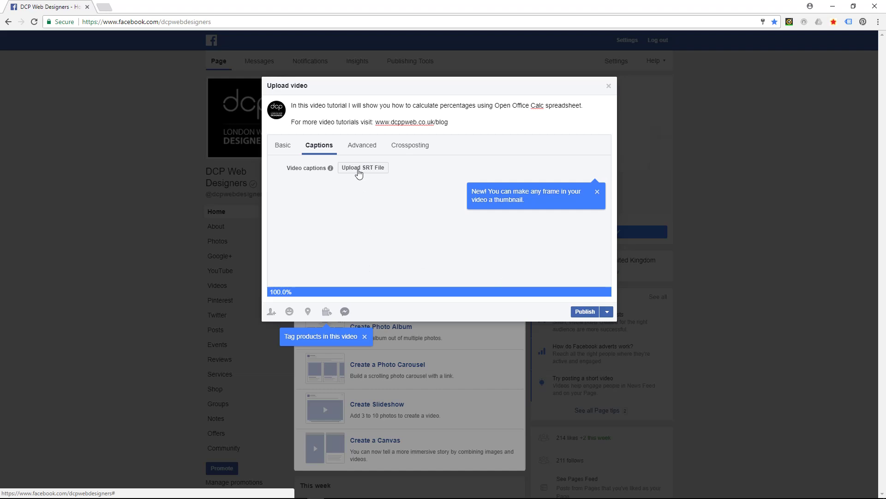
# - Show the Advanced settings, close the thumbnail tip, and leave distribution on Everywhere
pyautogui.click(364, 146)
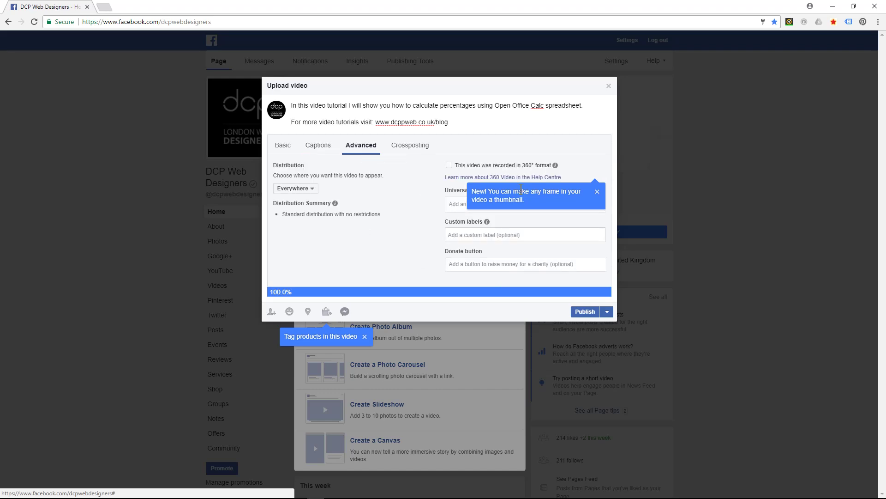
pyautogui.click(597, 192)
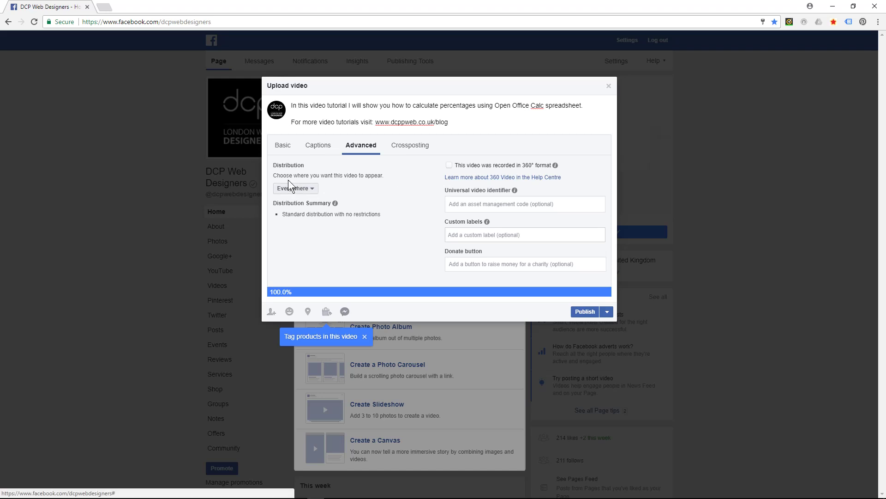
pyautogui.moveTo(280, 175); pyautogui.dragTo(375, 174)
pyautogui.click(308, 189)
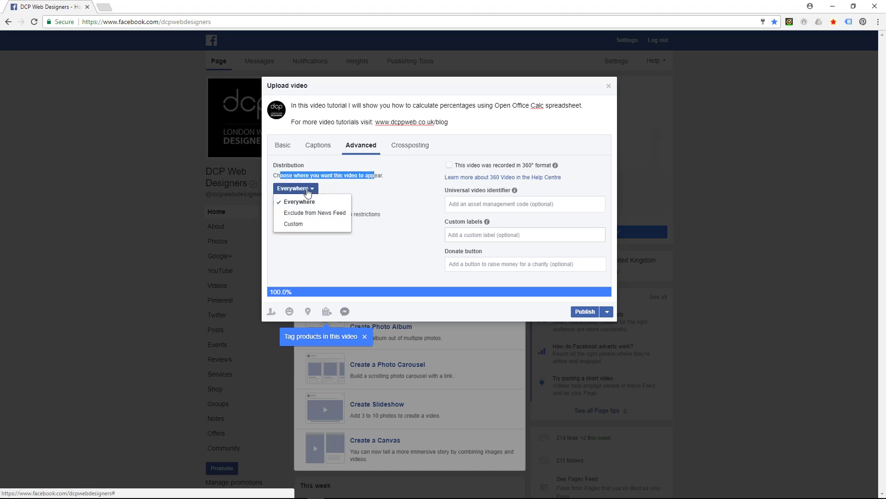
pyautogui.click(406, 193)
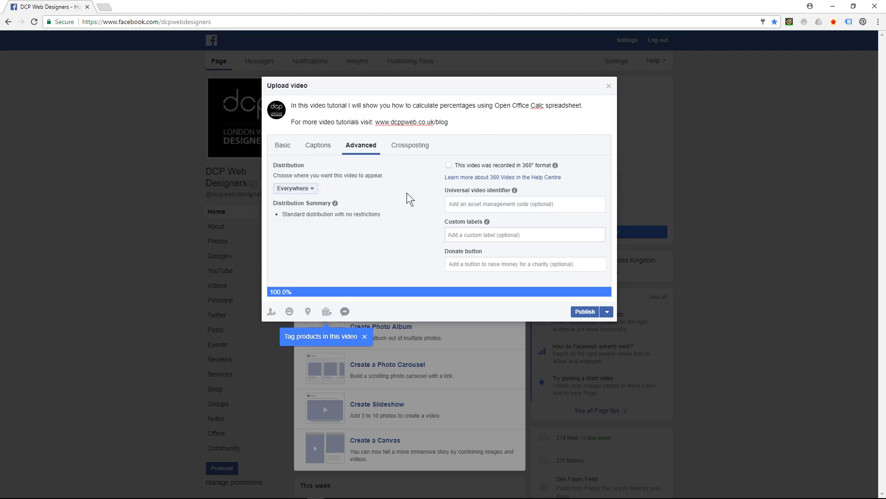
pyautogui.moveTo(287, 214); pyautogui.dragTo(369, 215)
pyautogui.click(370, 216)
pyautogui.click(471, 203)
# - Add the custom label 'video tutorial' to the video
pyautogui.click(489, 235)
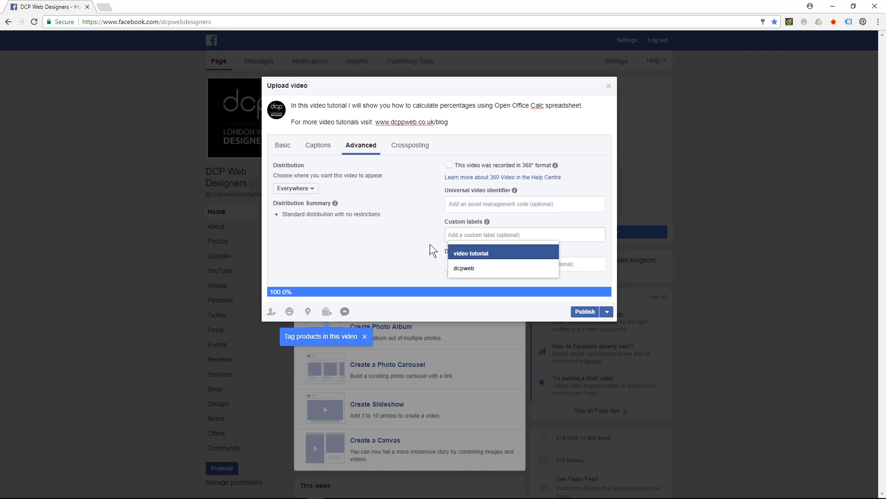
pyautogui.click(467, 254)
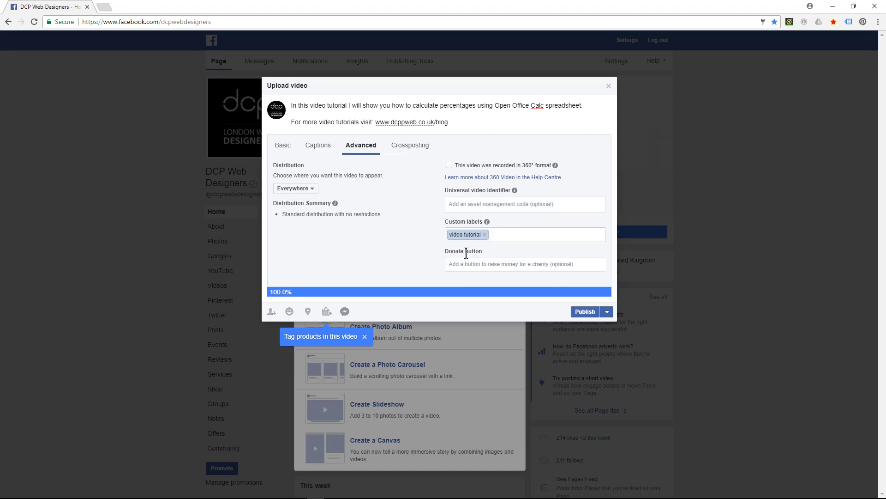
pyautogui.click(408, 249)
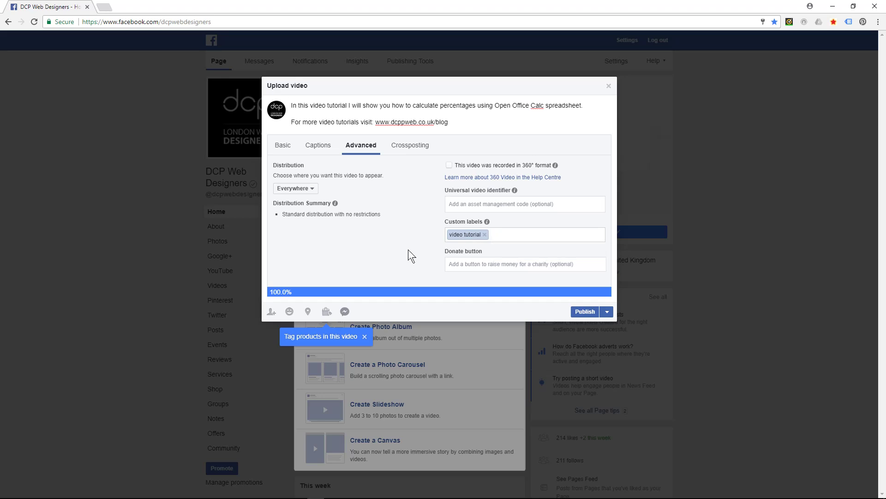
# - Set the donate button to Save the Children UK and check the Crossposting settings
pyautogui.click(456, 262)
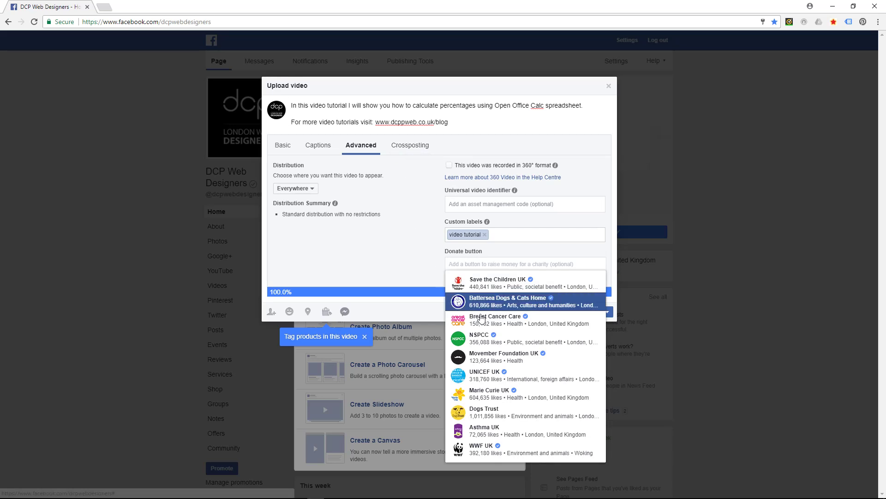
pyautogui.click(503, 282)
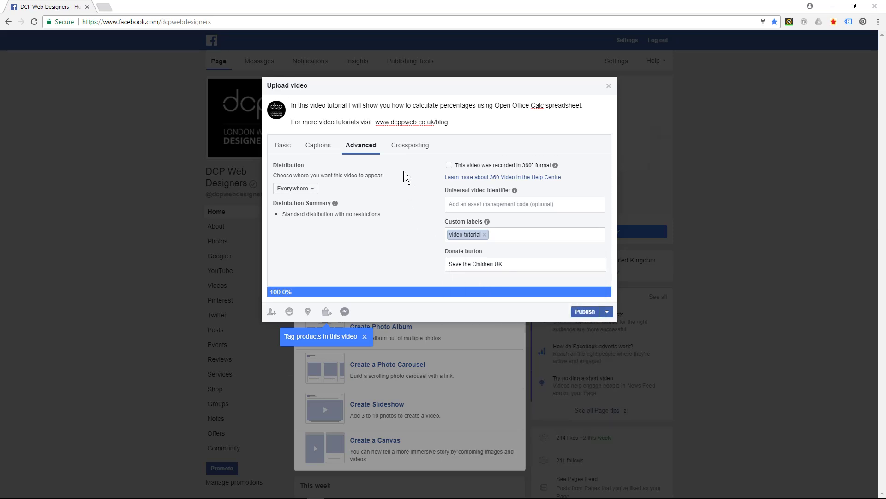
pyautogui.click(407, 149)
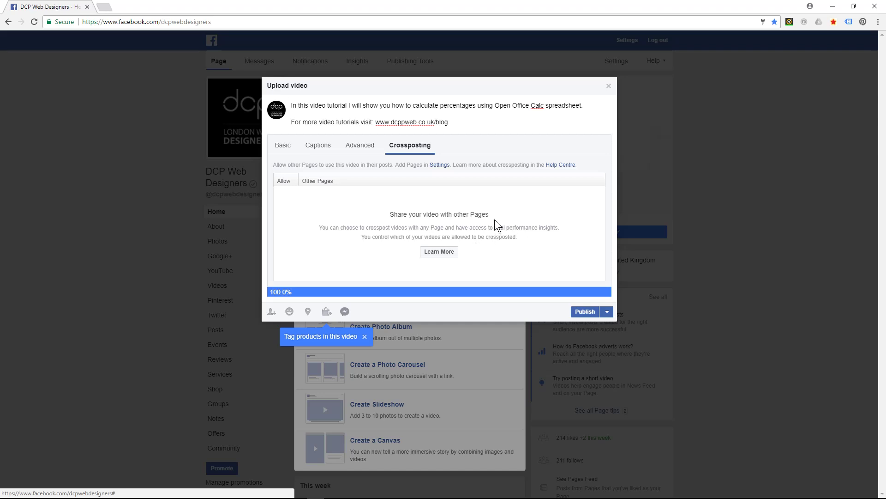
# - Return to the Basic settings and review the Publish dropdown options
pyautogui.click(279, 145)
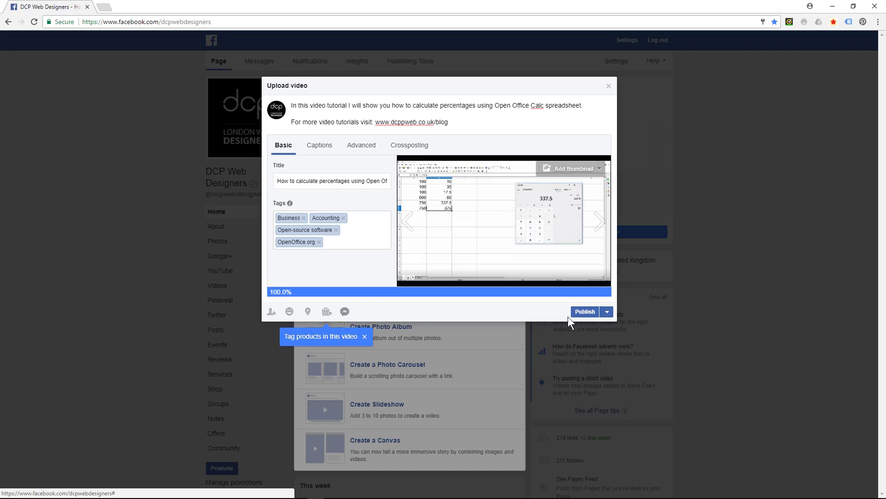
pyautogui.click(607, 311)
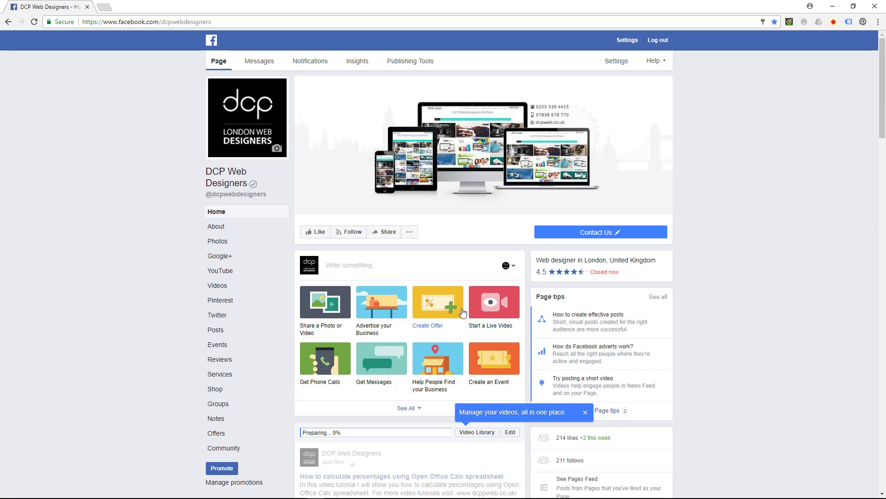
# - Dismiss the 'Manage your videos' tip on the preparing post and go to the Video Library
pyautogui.scroll(-3, 446, 325)
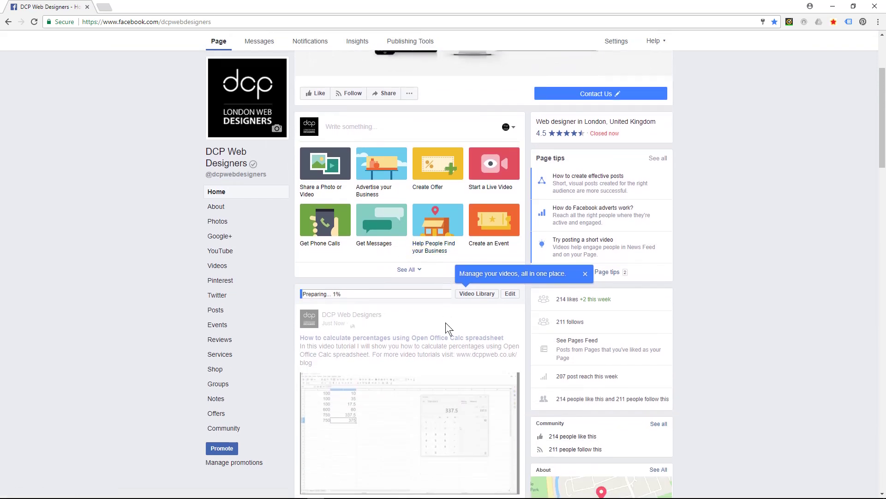
pyautogui.scroll(-1, 446, 325)
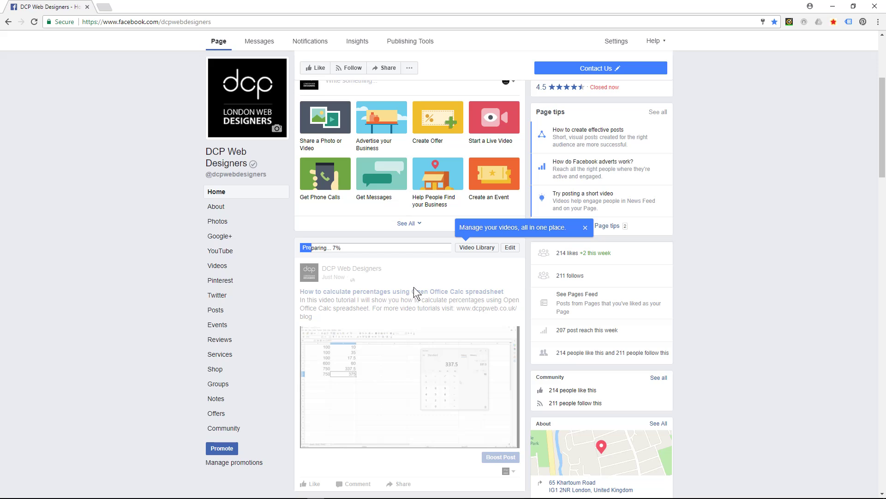
pyautogui.click(586, 228)
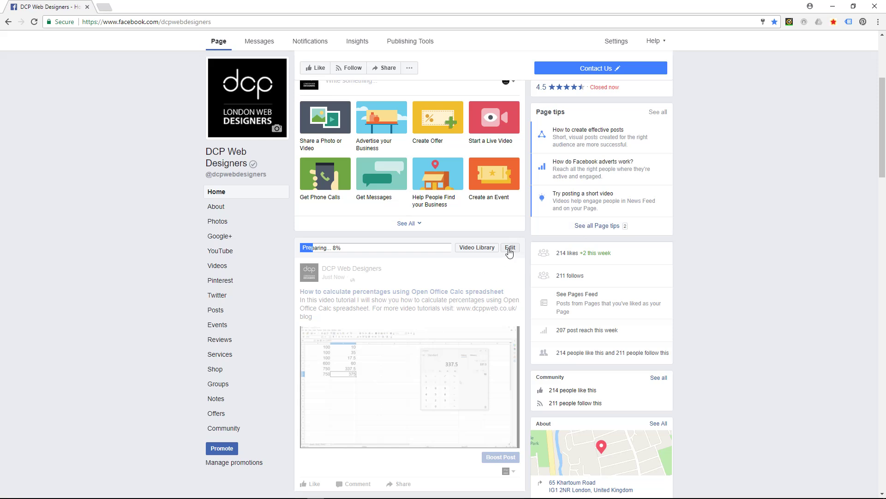
pyautogui.click(478, 247)
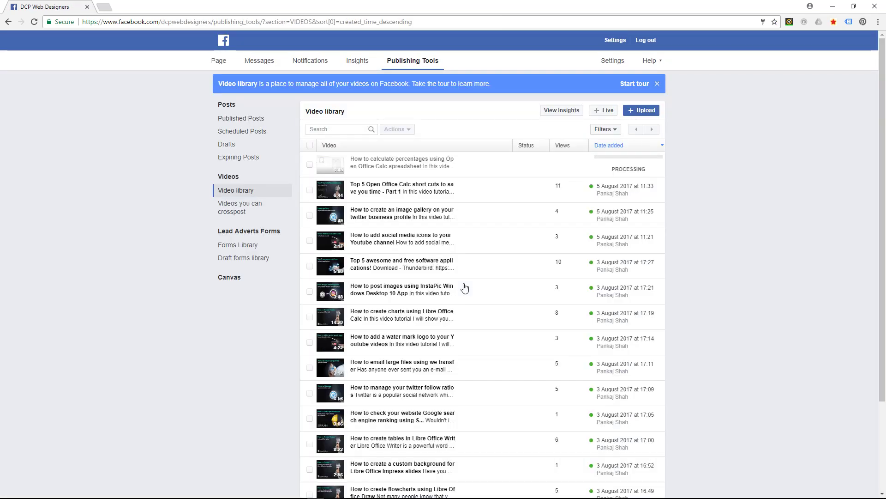
# - Check that the percentages video shows Processing in the Video library, then return to the DCP Web Designers Page
pyautogui.scroll(-1, 467, 281)
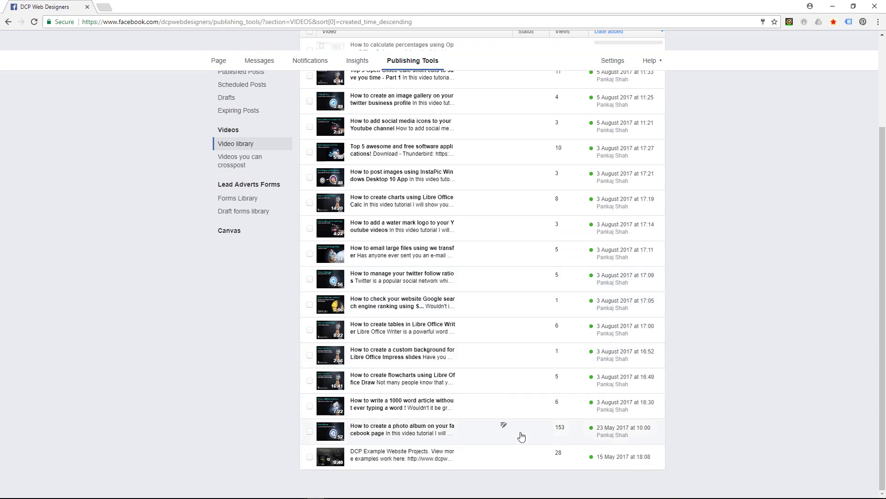
pyautogui.scroll(-1, 521, 434)
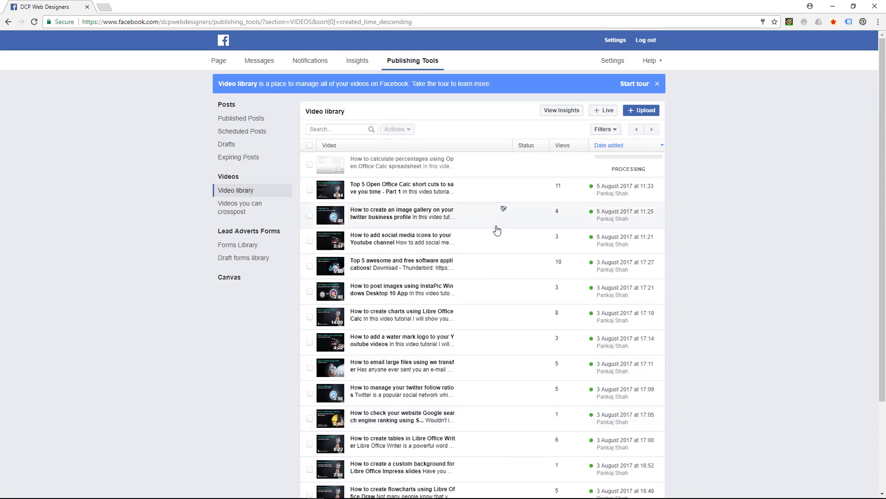
pyautogui.scroll(-1, 509, 393)
pyautogui.scroll(-1, 508, 393)
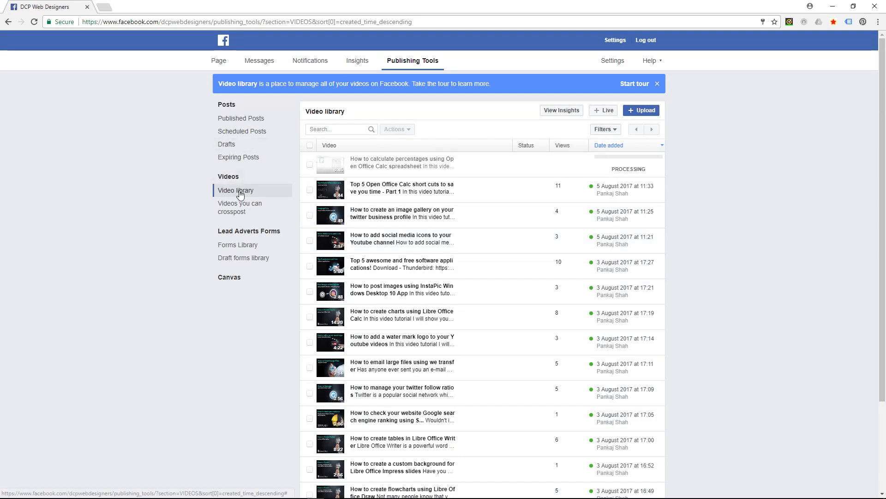
pyautogui.click(221, 62)
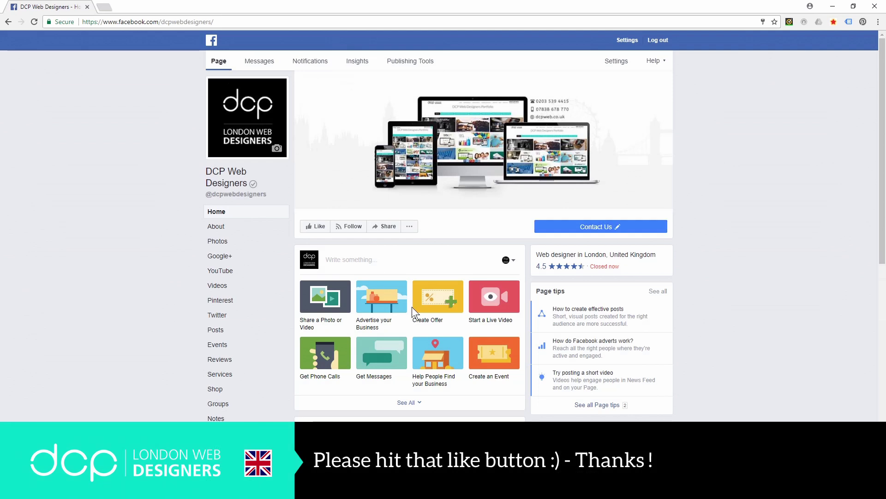
pyautogui.scroll(-6, 412, 307)
pyautogui.scroll(-1, 394, 202)
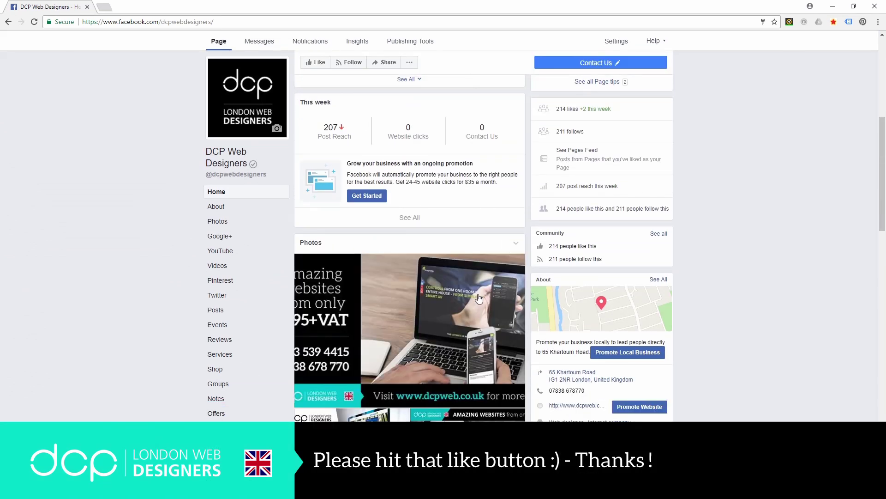
pyautogui.scroll(-9, 472, 285)
pyautogui.scroll(-3, 472, 285)
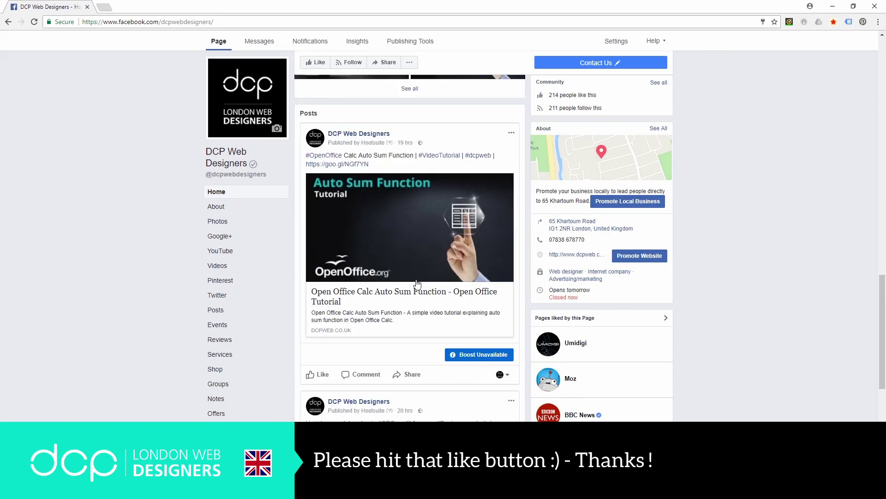
pyautogui.scroll(-6, 417, 294)
pyautogui.scroll(20, 417, 294)
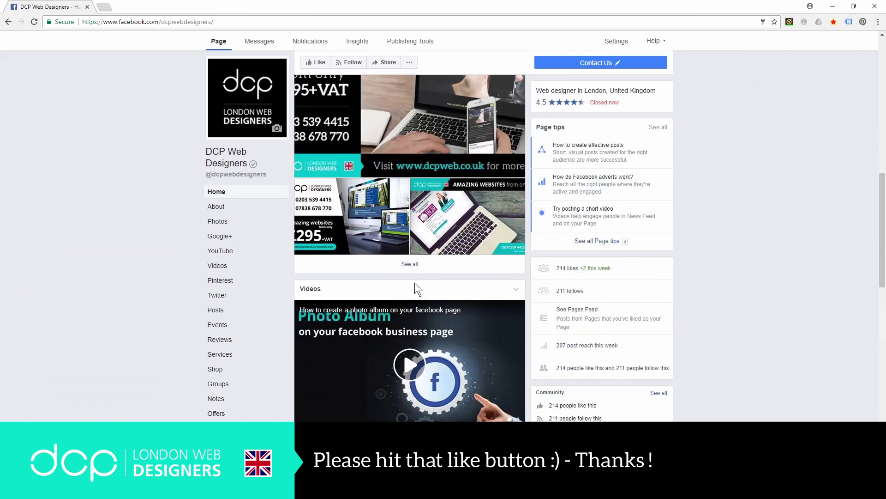